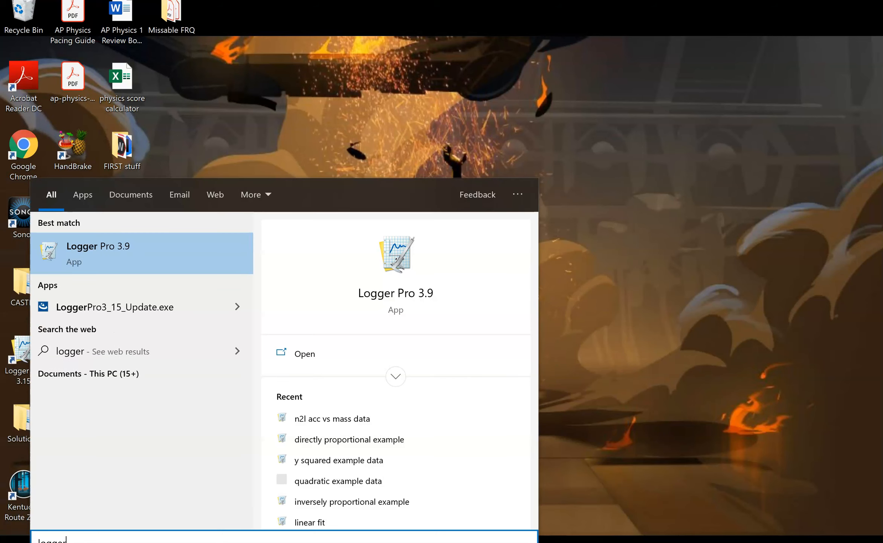
- Launch Logger Pro 3.9
{"action": "left_click", "coordinate": [122, 251]}
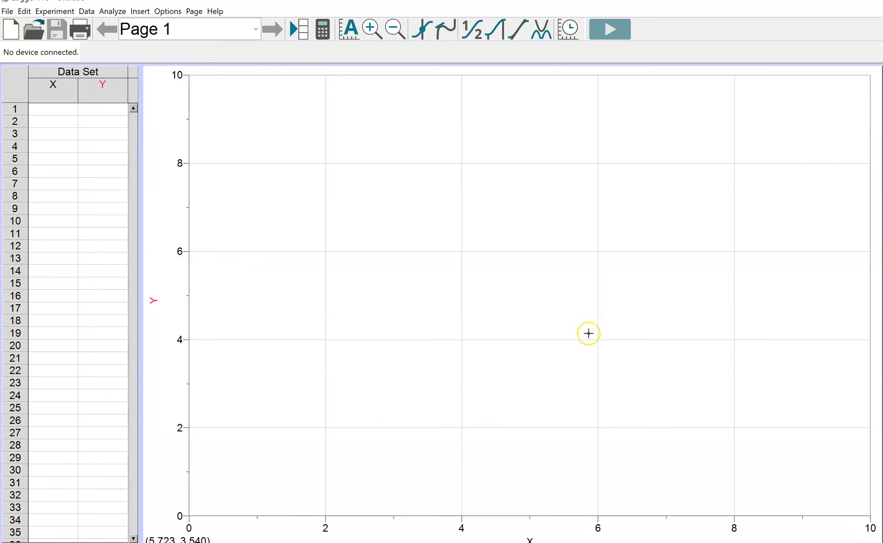
{"action": "left_click", "coordinate": [53, 109]}
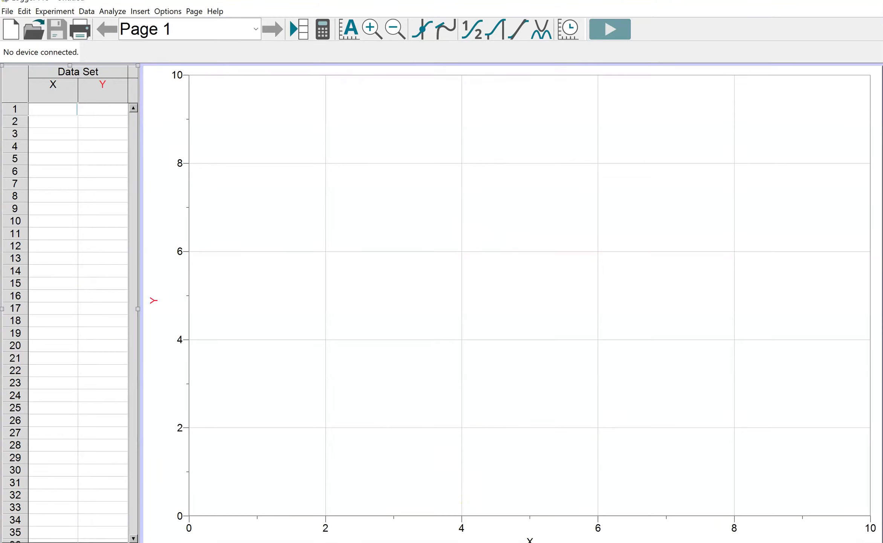
- Insert the movie "test vid v1" from the Downloads folder and reposition it over the graph
{"action": "left_click", "coordinate": [141, 11]}
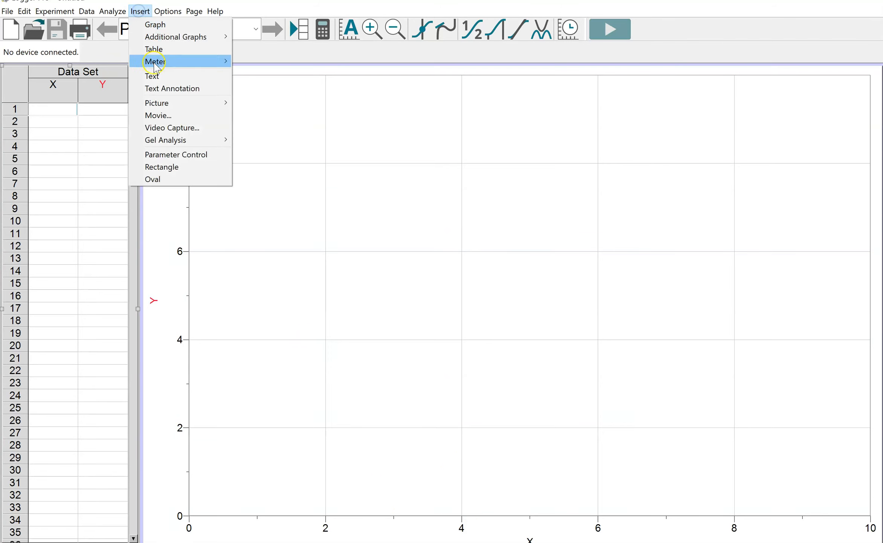
{"action": "left_click", "coordinate": [168, 119]}
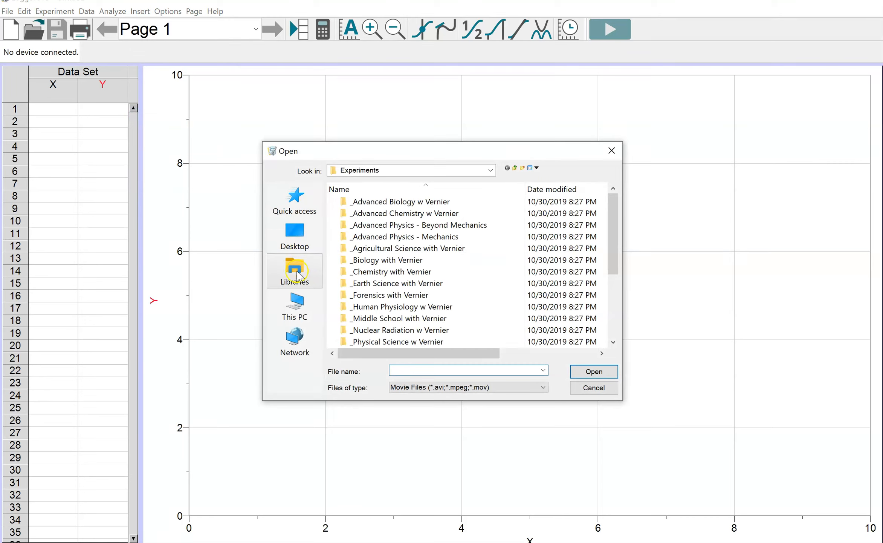
{"action": "left_click", "coordinate": [296, 301]}
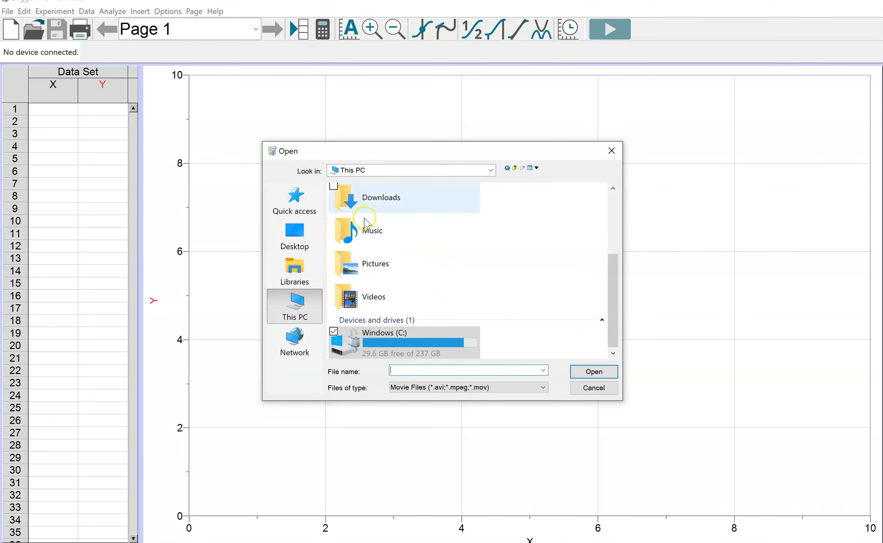
{"action": "double_click", "coordinate": [384, 201]}
{"action": "left_click", "coordinate": [384, 213]}
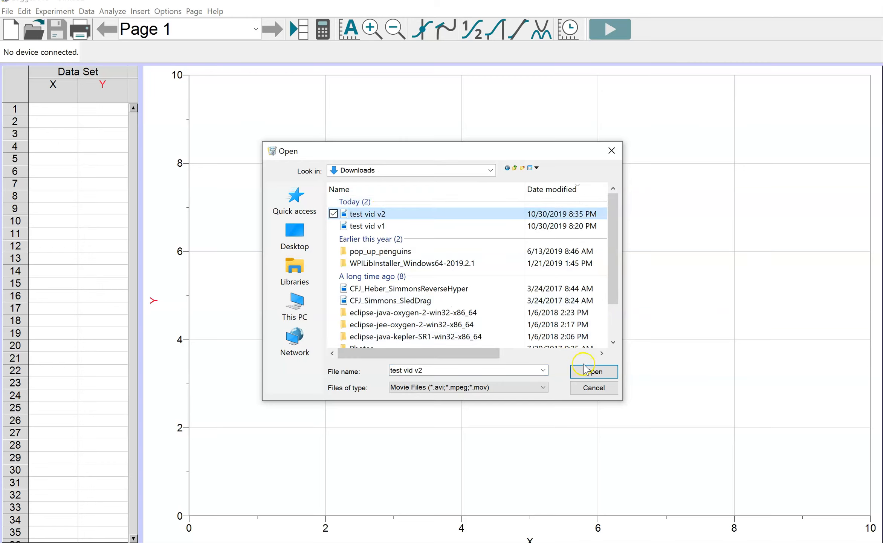
{"action": "left_click", "coordinate": [396, 226]}
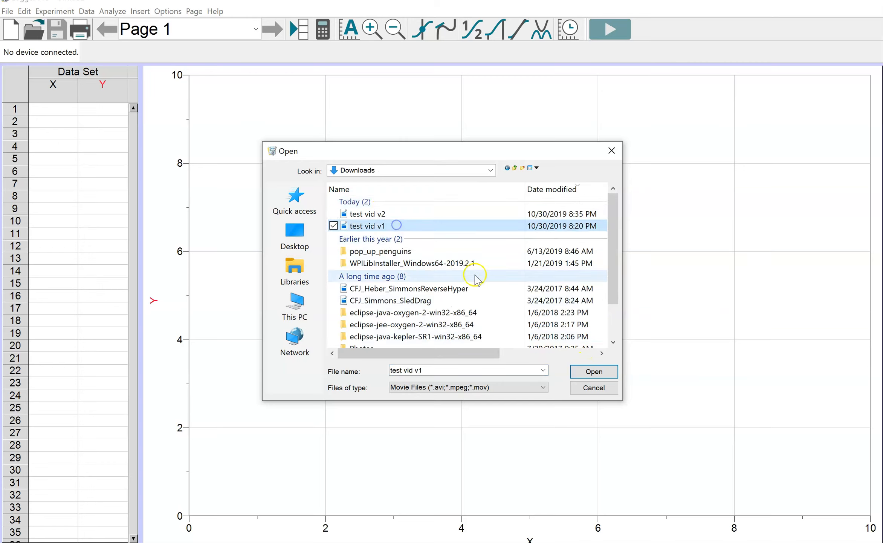
{"action": "left_click", "coordinate": [590, 371]}
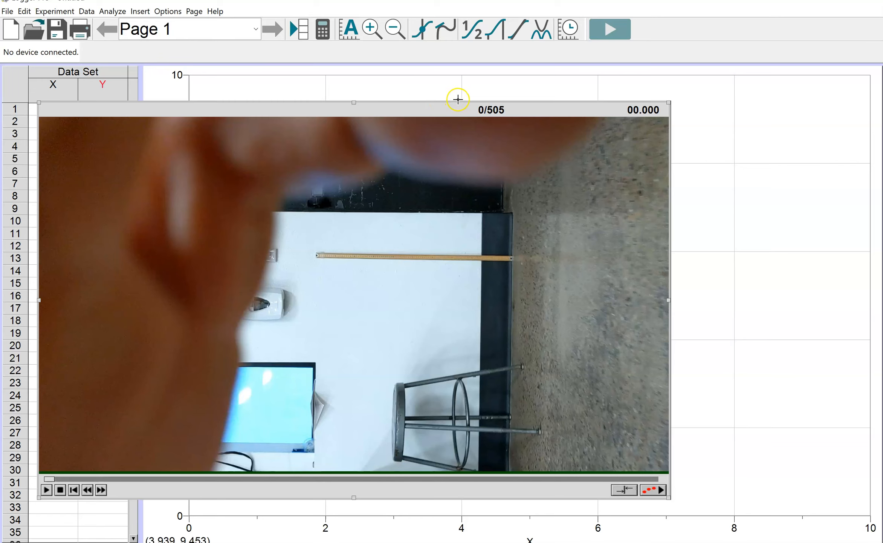
{"action": "left_click_drag", "start_coordinate": [460, 106], "coordinate": [530, 93]}
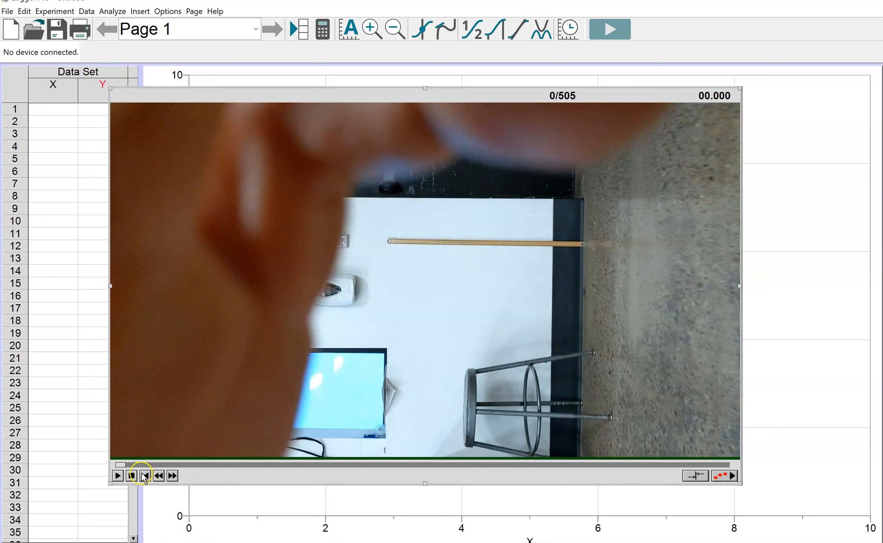
- Play the movie to preview the ball drop, skipping ahead partway, and stop playback
{"action": "left_click", "coordinate": [118, 475]}
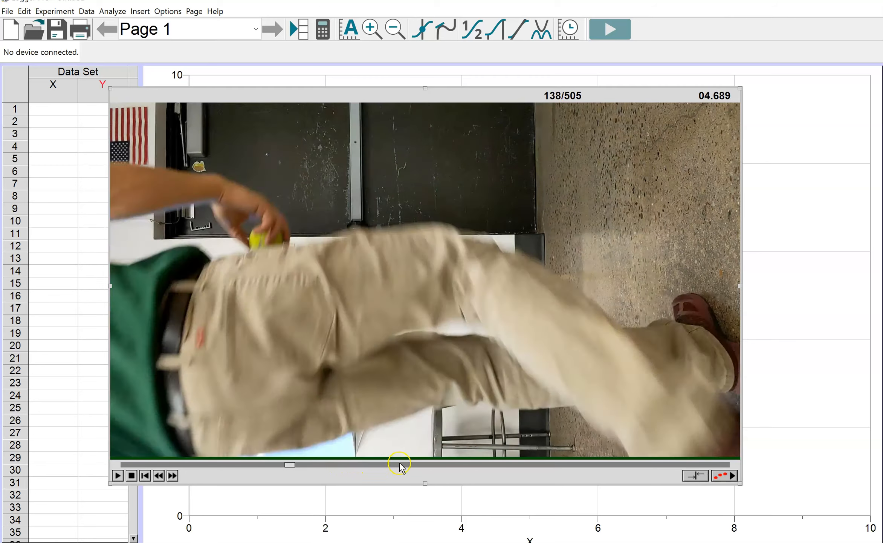
{"action": "left_click", "coordinate": [401, 464]}
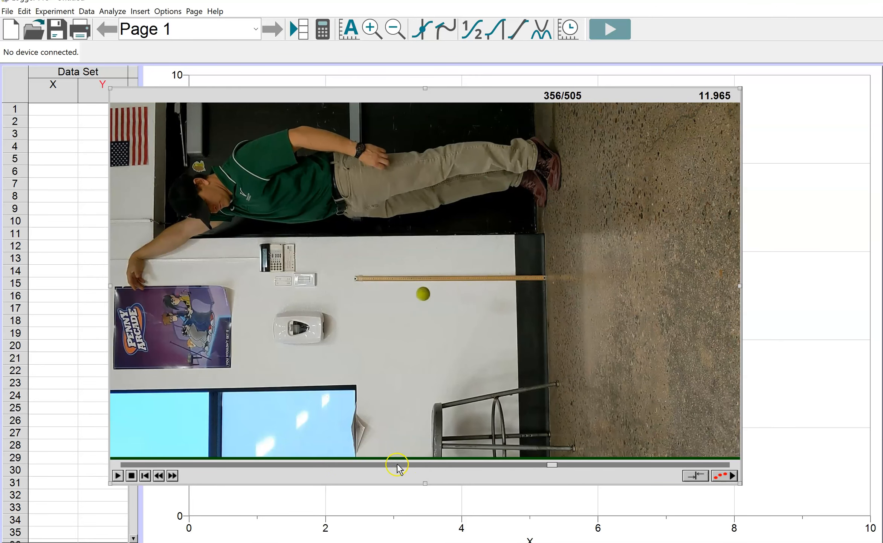
{"action": "left_click", "coordinate": [132, 476]}
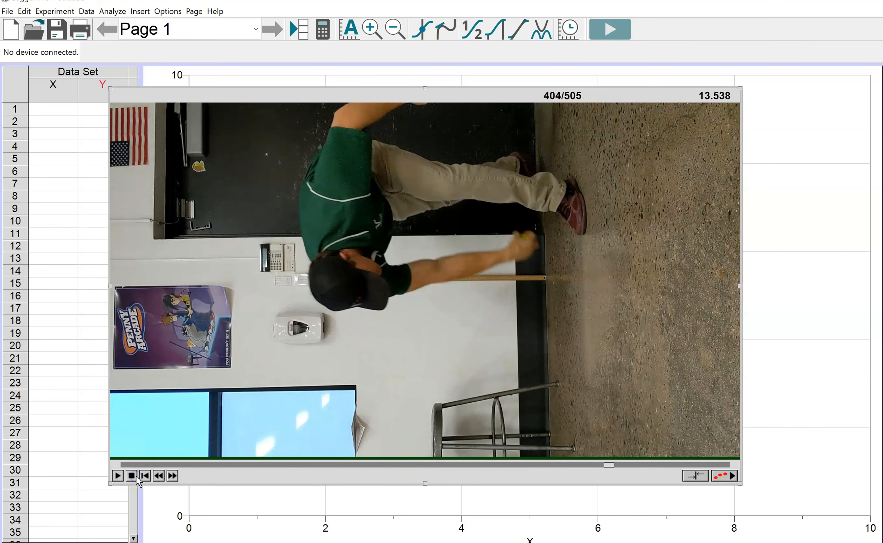
- Scrub the movie to frame 291, where the ball is still held just before its release
{"action": "left_click", "coordinate": [257, 464]}
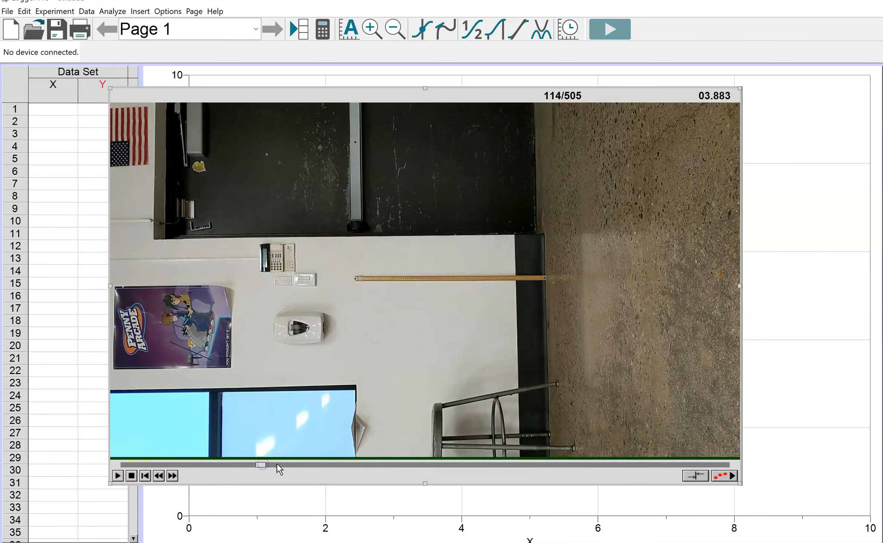
{"action": "left_click", "coordinate": [301, 465]}
{"action": "left_click", "coordinate": [317, 465]}
{"action": "left_click", "coordinate": [381, 465]}
{"action": "left_click", "coordinate": [394, 464]}
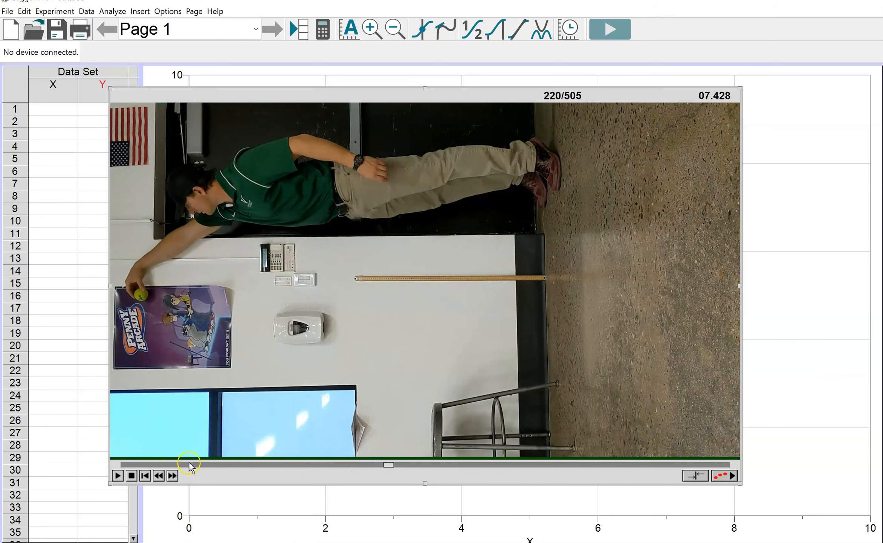
{"action": "left_click", "coordinate": [405, 465]}
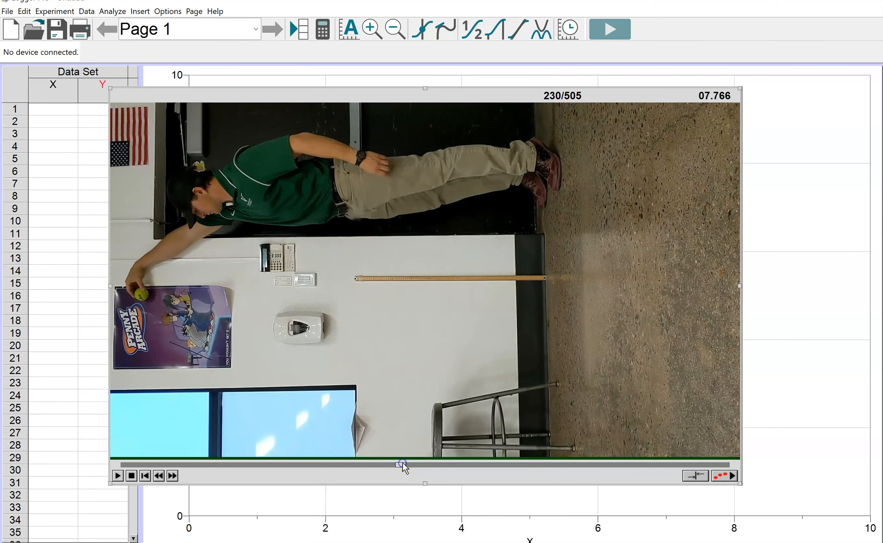
{"action": "left_click", "coordinate": [410, 464]}
{"action": "left_click_drag", "start_coordinate": [417, 464], "coordinate": [479, 466]}
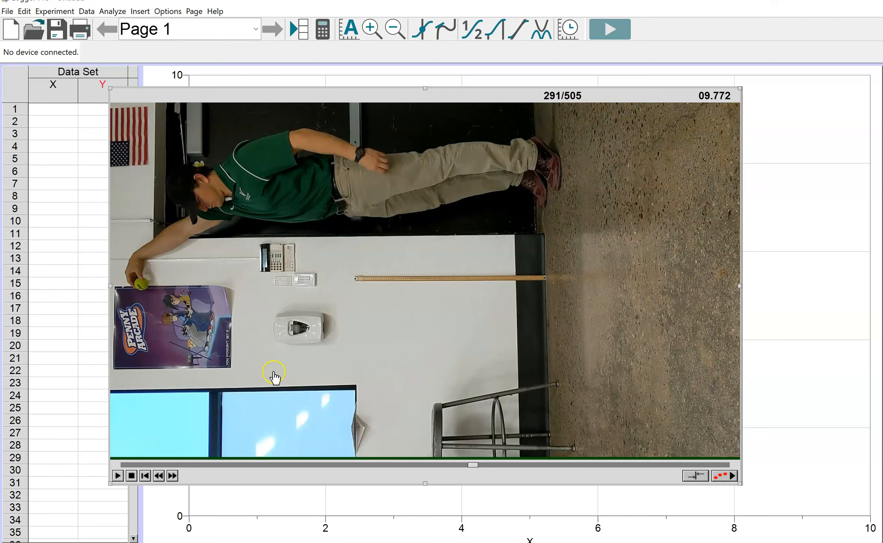
- Enable video analysis, set the scale to 1 m along the metre stick, and place the origin at the held ball's edge
{"action": "left_click", "coordinate": [725, 478]}
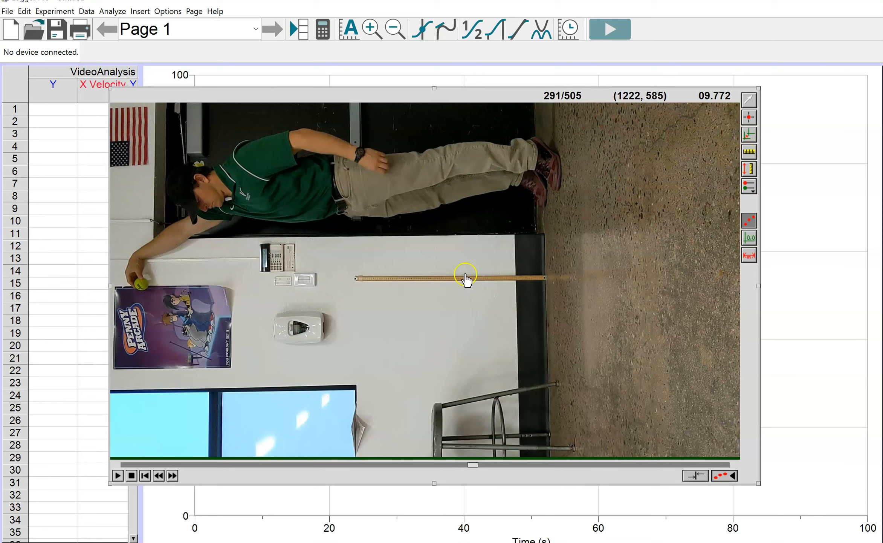
{"action": "left_click", "coordinate": [750, 152]}
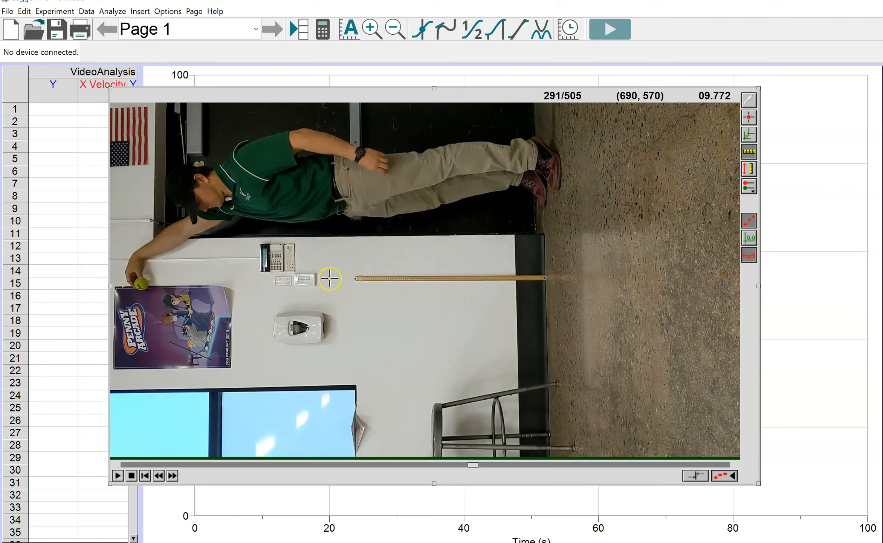
{"action": "left_click_drag", "start_coordinate": [354, 278], "coordinate": [545, 277]}
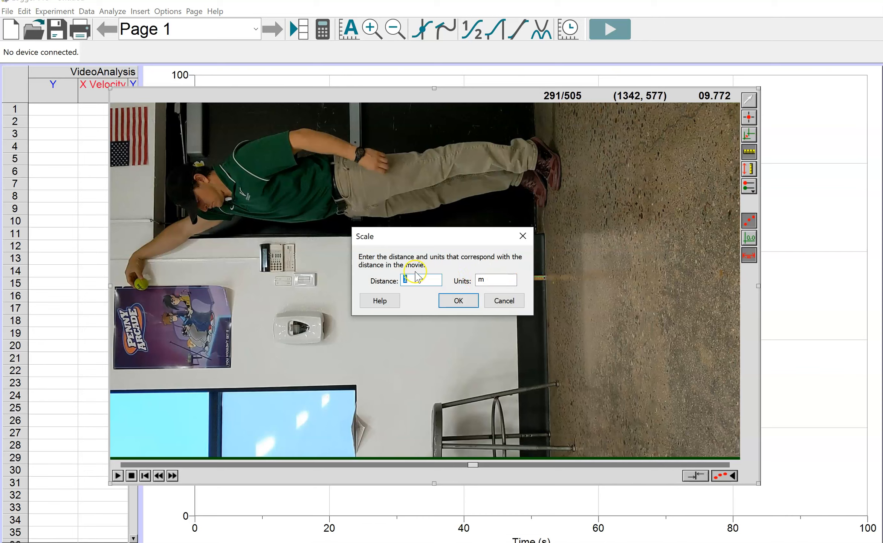
{"action": "left_click", "coordinate": [459, 300]}
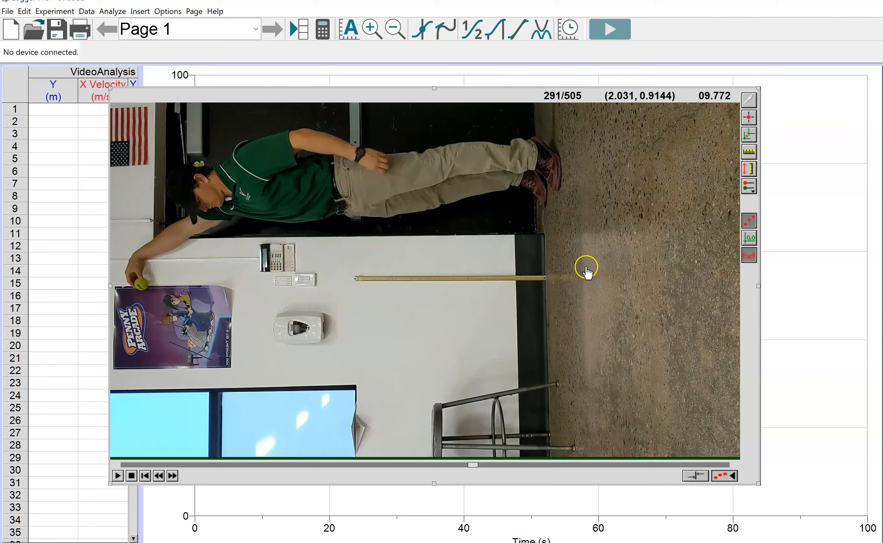
{"action": "left_click", "coordinate": [749, 136]}
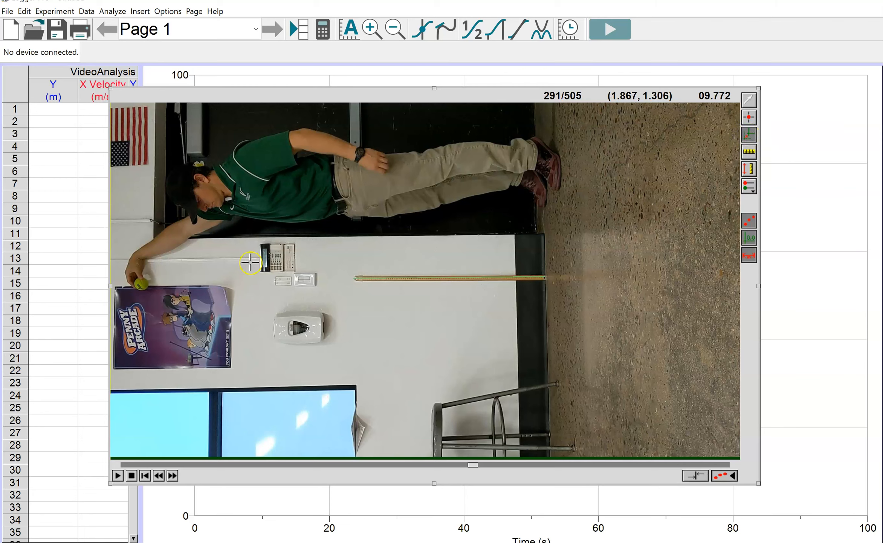
{"action": "left_click", "coordinate": [135, 283]}
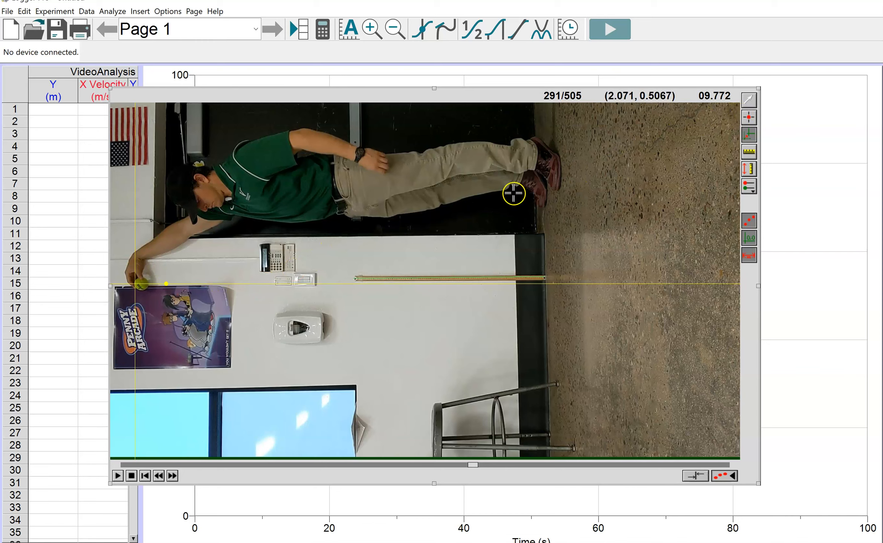
- Check how many frames the movie advances after adding a new point in the movie options
{"action": "right_click", "coordinate": [398, 195]}
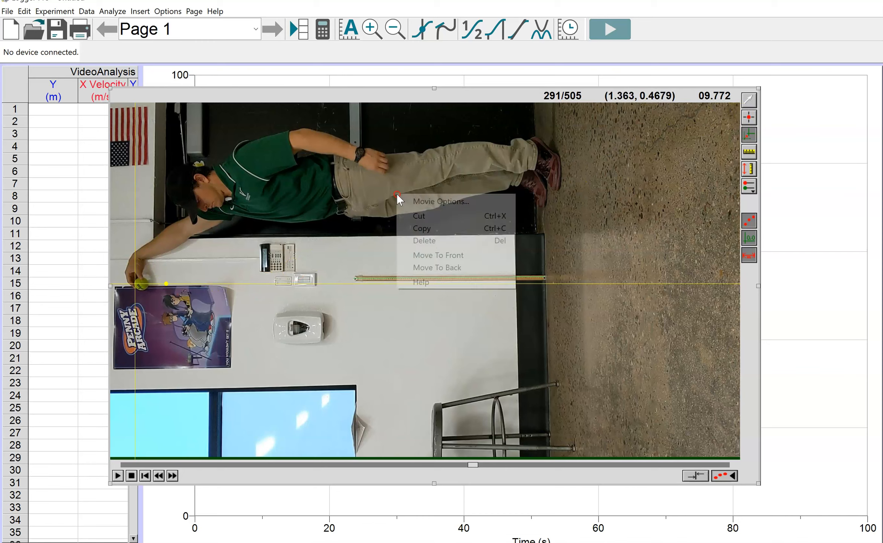
{"action": "left_click", "coordinate": [419, 204]}
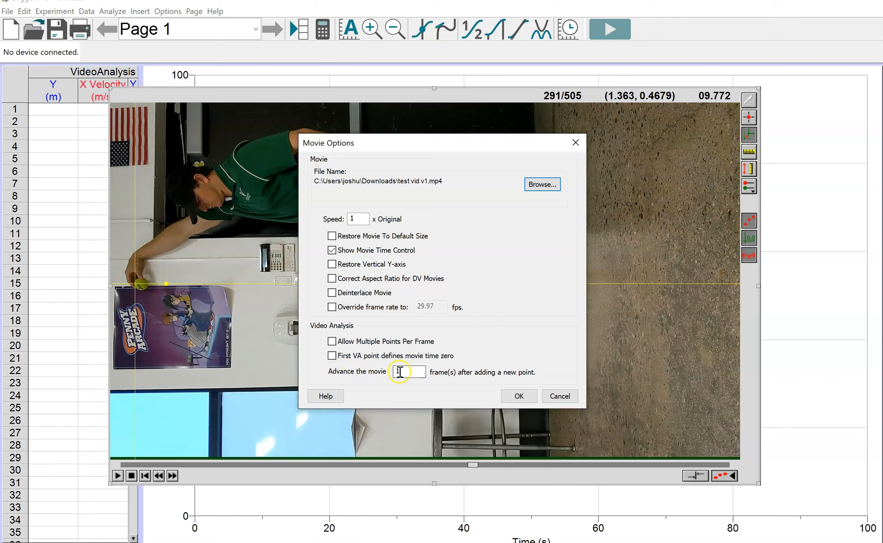
{"action": "left_click_drag", "start_coordinate": [402, 371], "coordinate": [394, 372]}
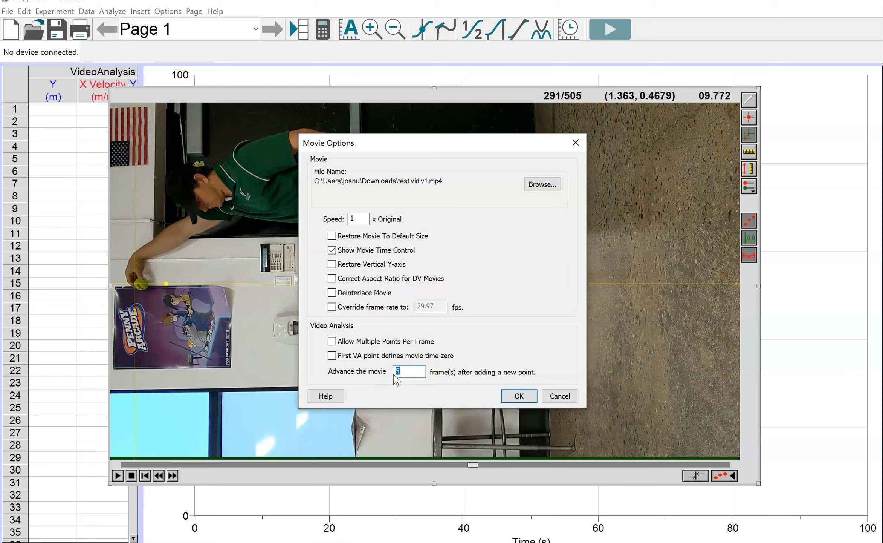
{"action": "left_click", "coordinate": [517, 396]}
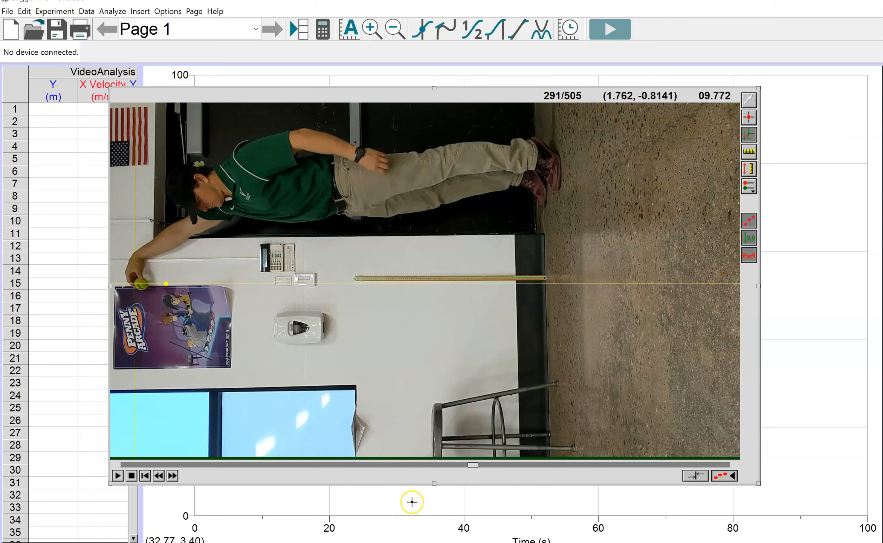
- Step the movie frame by frame to frame 298, where the ball is about to leave the hand
{"action": "left_click", "coordinate": [172, 476]}
{"action": "left_click", "coordinate": [172, 476]}
{"action": "left_click", "coordinate": [172, 476]}
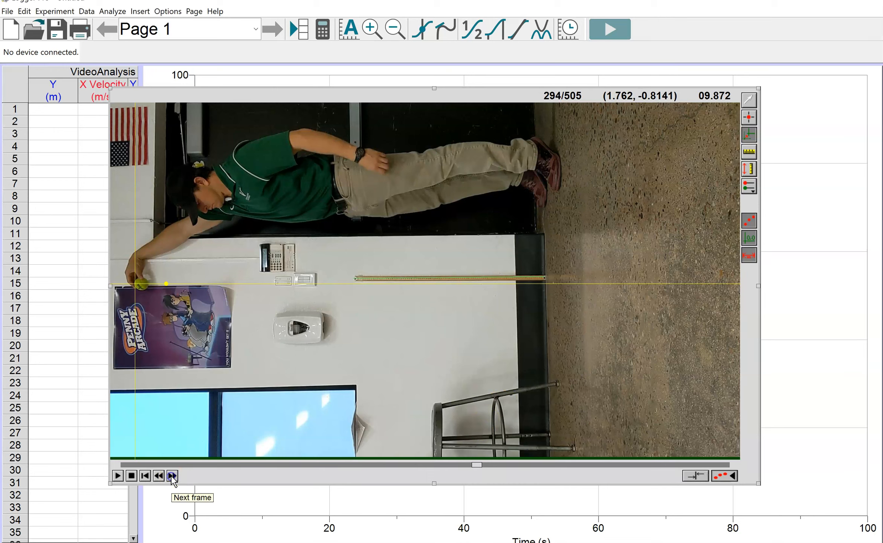
{"action": "left_click", "coordinate": [172, 476]}
{"action": "left_click", "coordinate": [172, 475]}
{"action": "left_click", "coordinate": [172, 476]}
{"action": "left_click", "coordinate": [159, 475]}
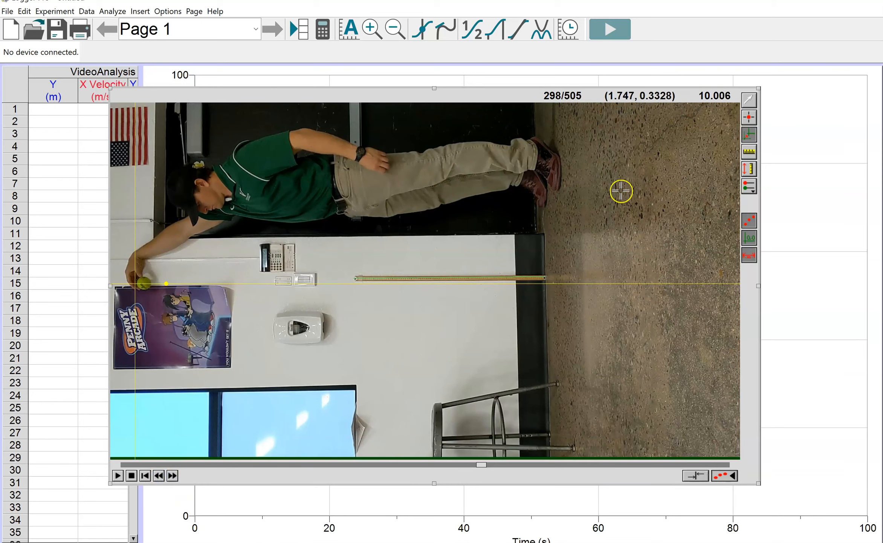
- Mark the falling ball's trailing edge with a new point in each frame from 298 to 316
{"action": "left_click", "coordinate": [750, 119]}
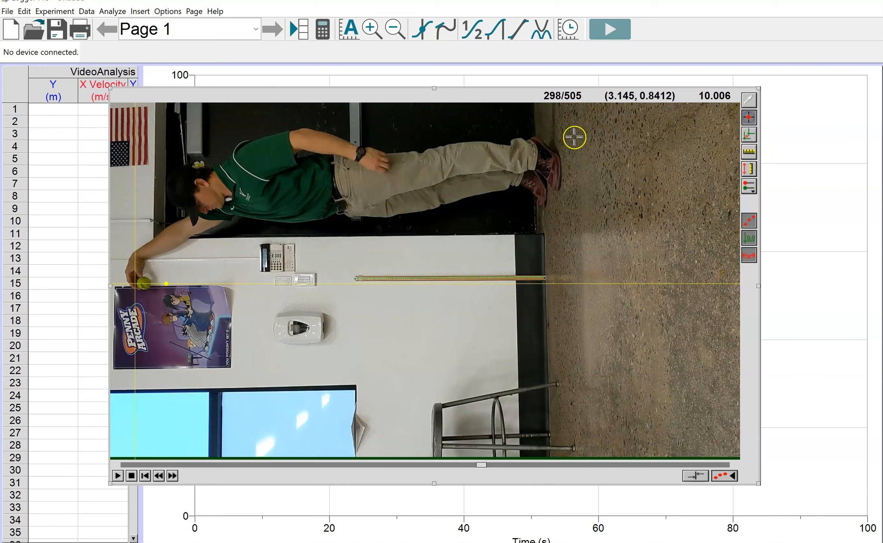
{"action": "left_click", "coordinate": [138, 283]}
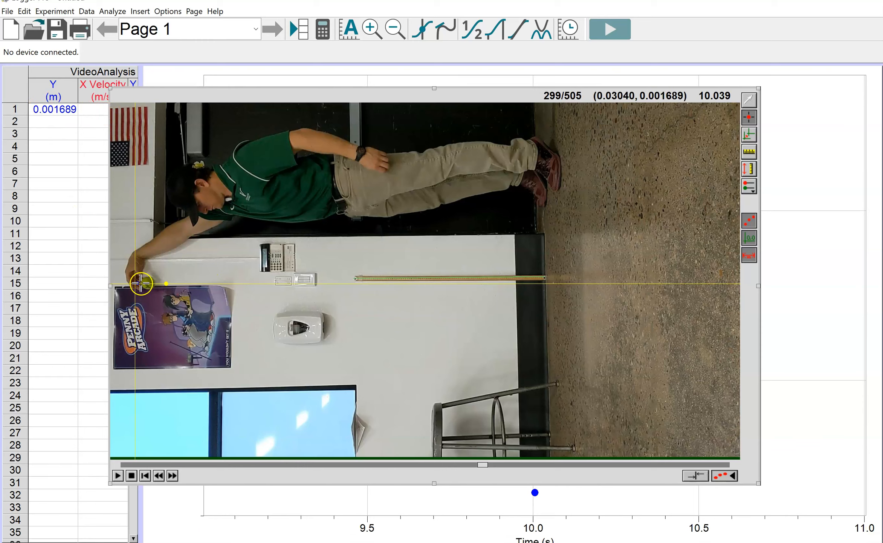
{"action": "left_click", "coordinate": [141, 282]}
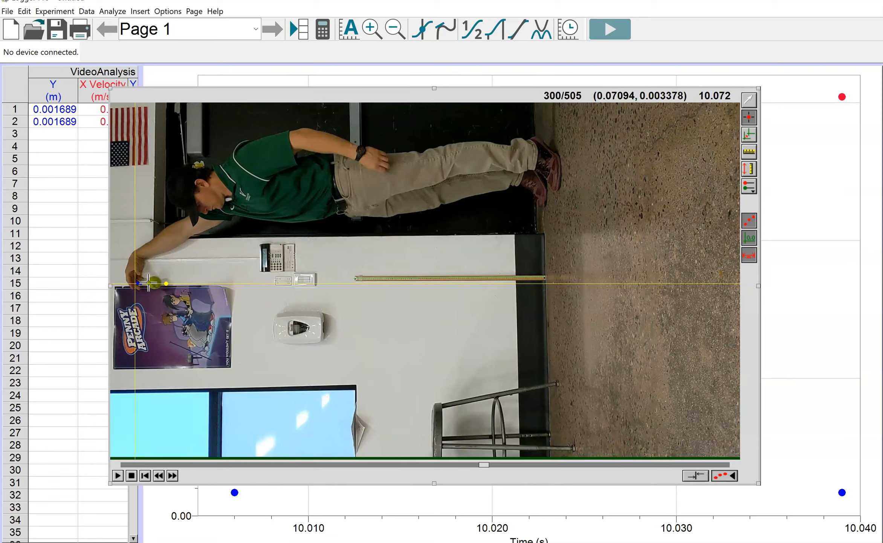
{"action": "left_click", "coordinate": [150, 283]}
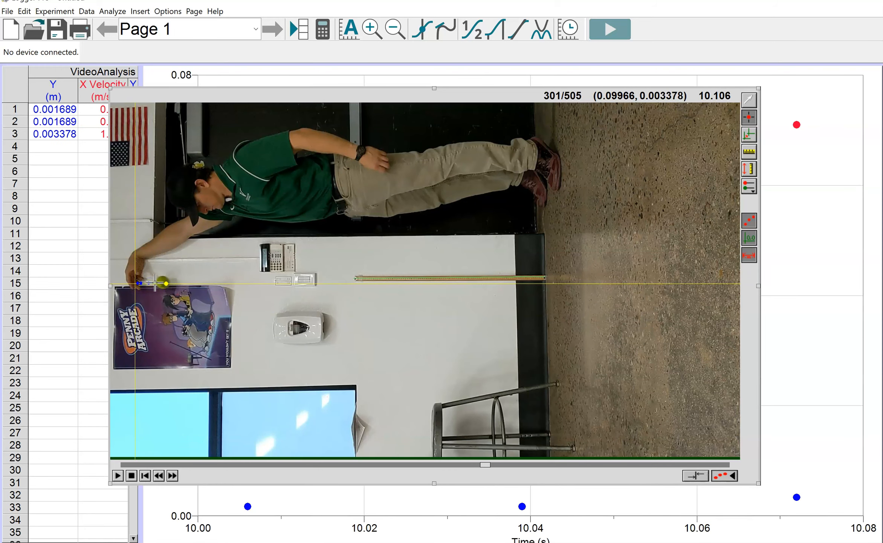
{"action": "left_click", "coordinate": [157, 282]}
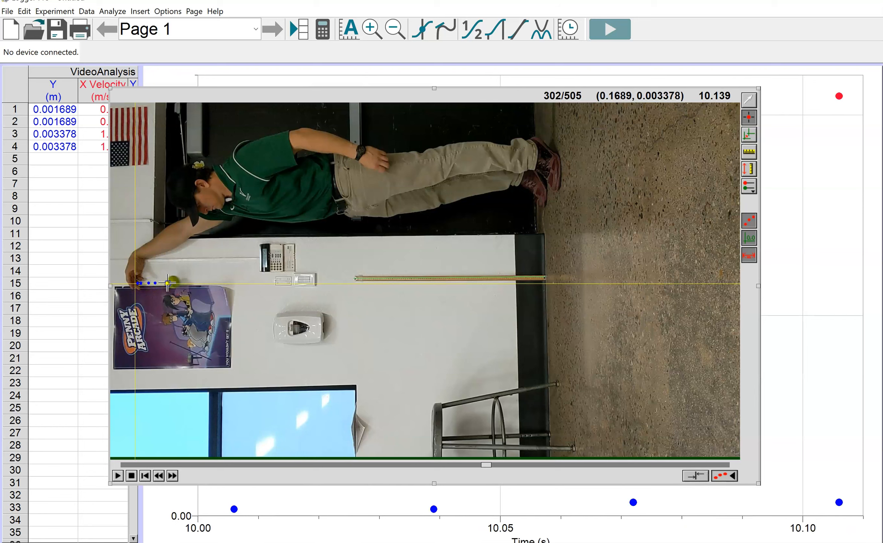
{"action": "left_click", "coordinate": [168, 282]}
{"action": "left_click", "coordinate": [178, 282]}
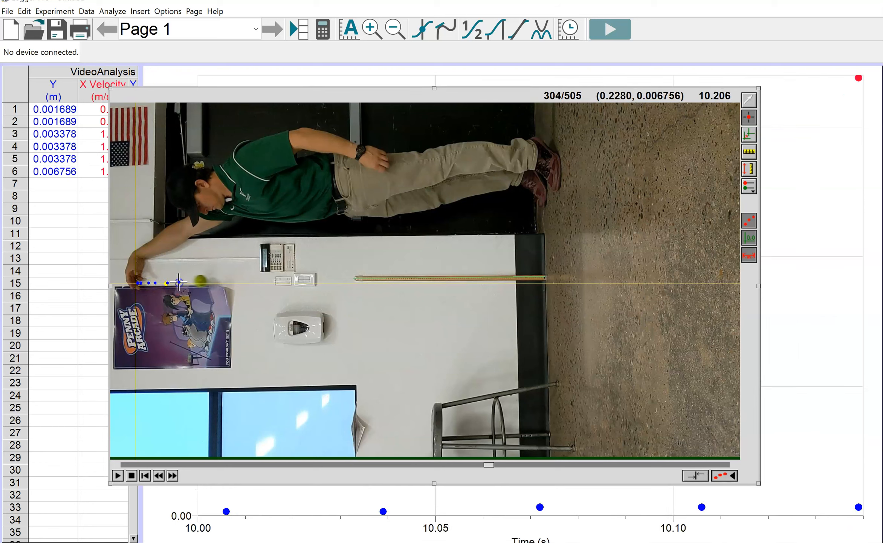
{"action": "left_click", "coordinate": [194, 282]}
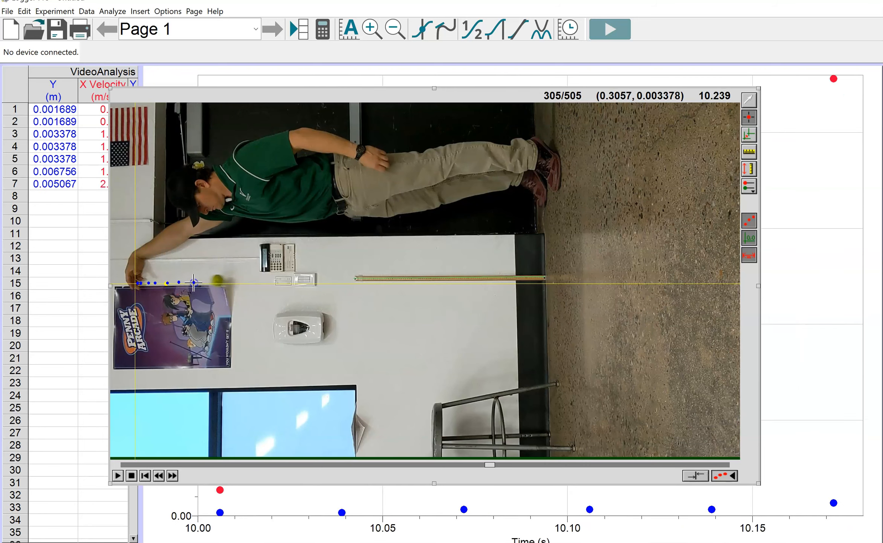
{"action": "left_click", "coordinate": [211, 282]}
{"action": "left_click", "coordinate": [230, 282]}
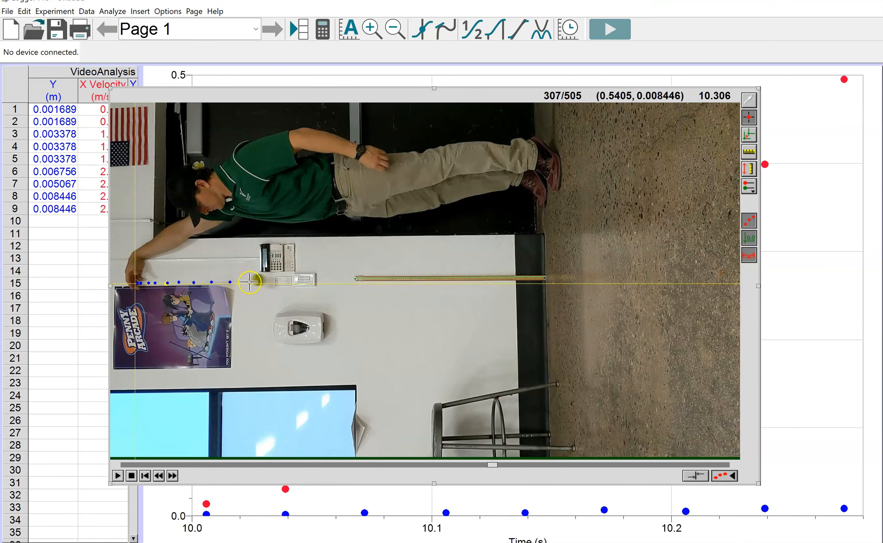
{"action": "left_click", "coordinate": [249, 282]}
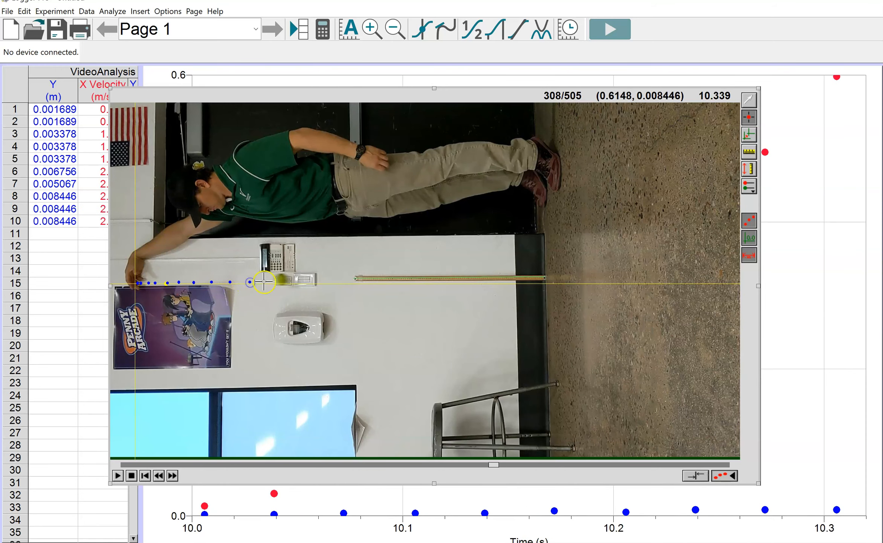
{"action": "left_click", "coordinate": [273, 282]}
{"action": "left_click", "coordinate": [299, 281]}
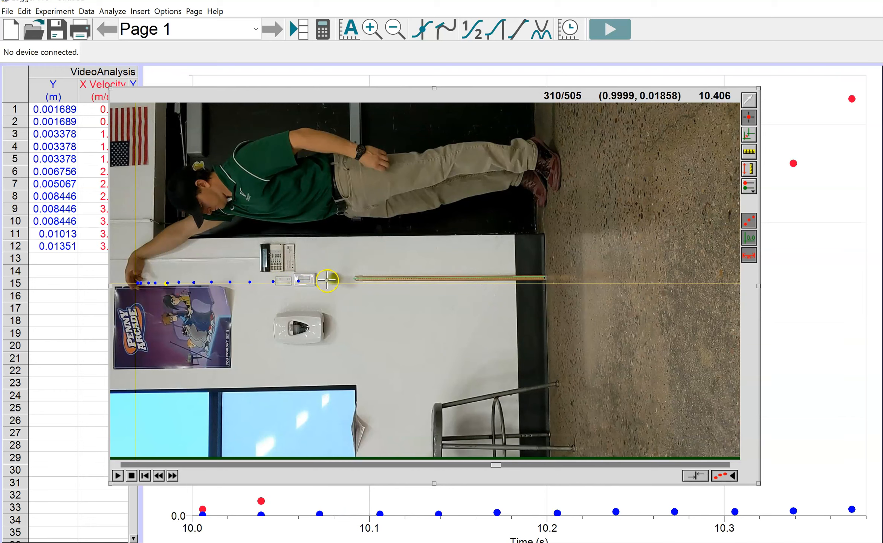
{"action": "left_click", "coordinate": [327, 280]}
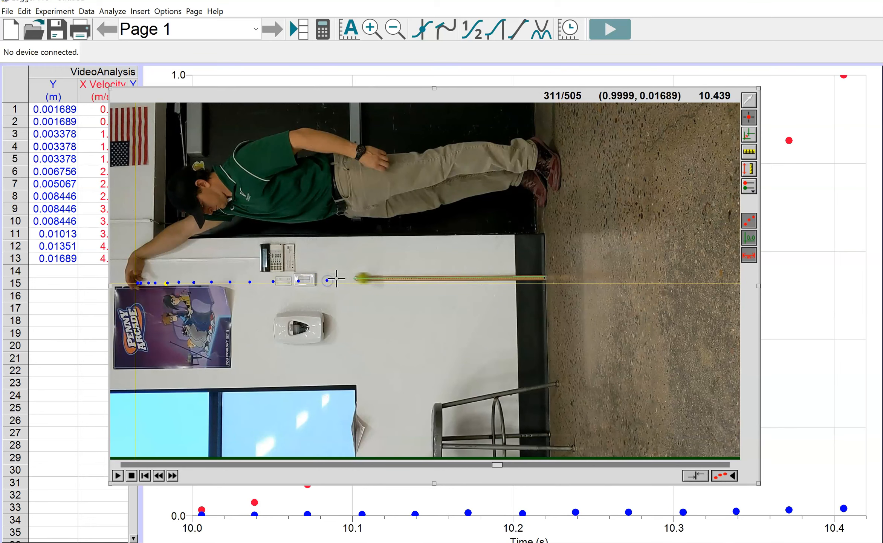
{"action": "left_click", "coordinate": [356, 278]}
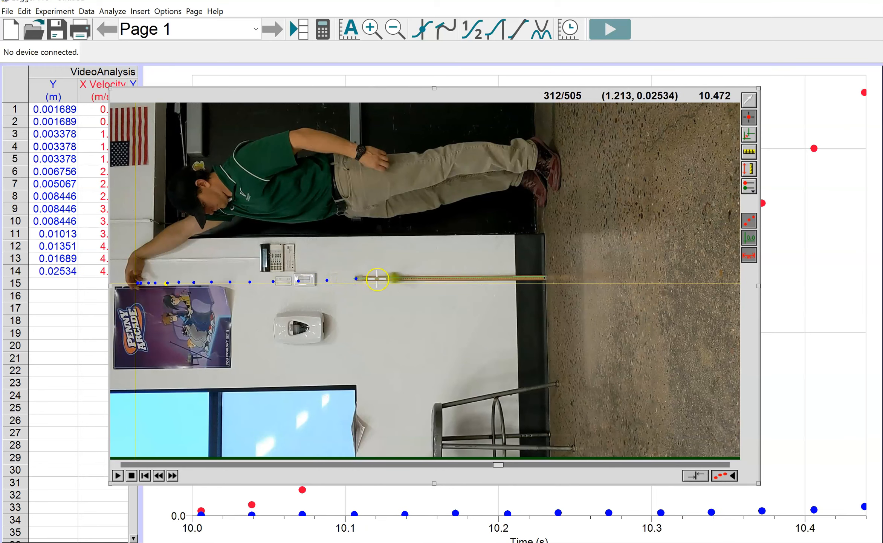
{"action": "left_click", "coordinate": [390, 279]}
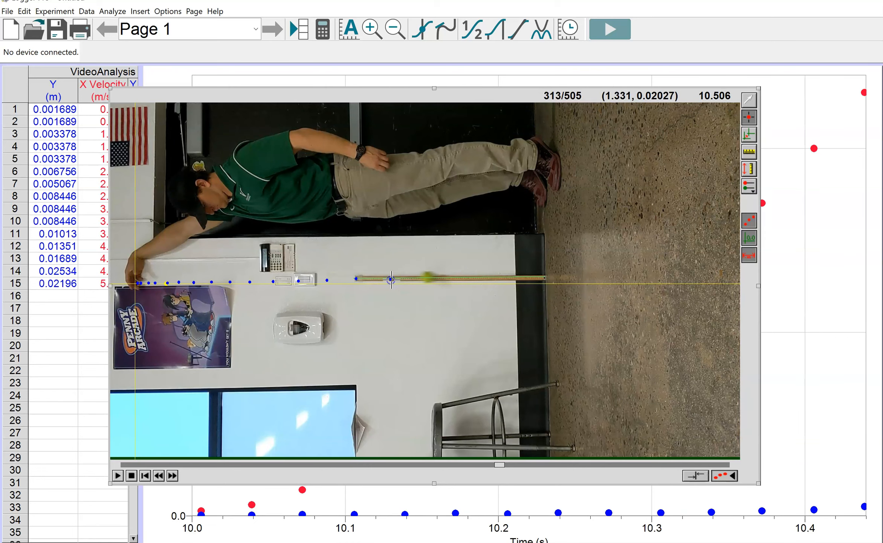
{"action": "left_click", "coordinate": [422, 279]}
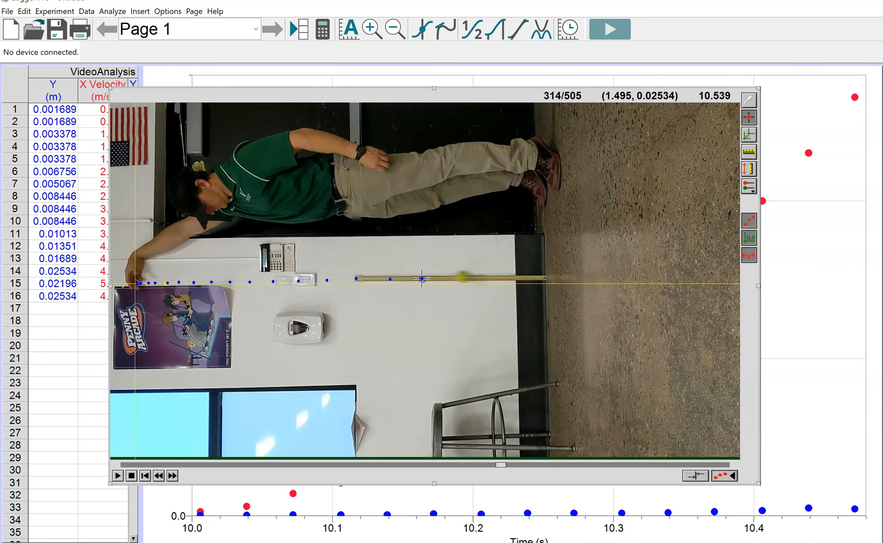
{"action": "left_click", "coordinate": [457, 279]}
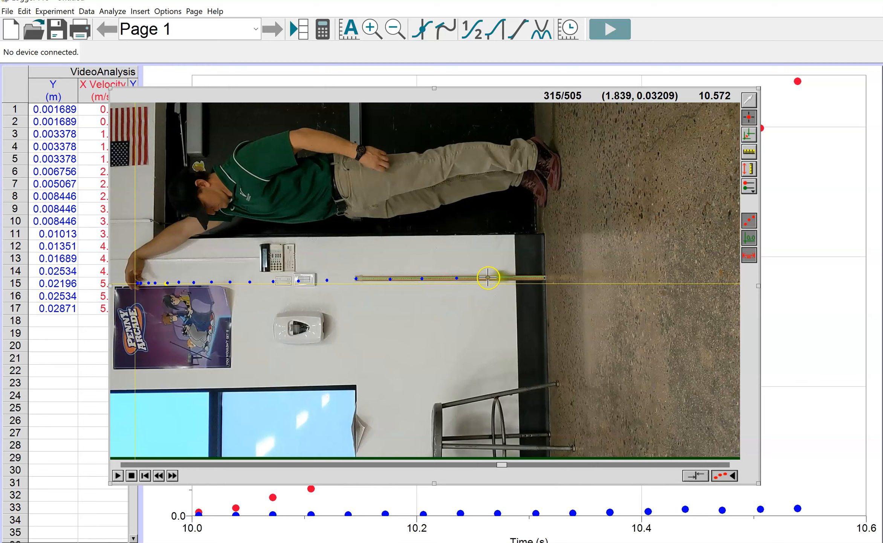
{"action": "left_click", "coordinate": [493, 277]}
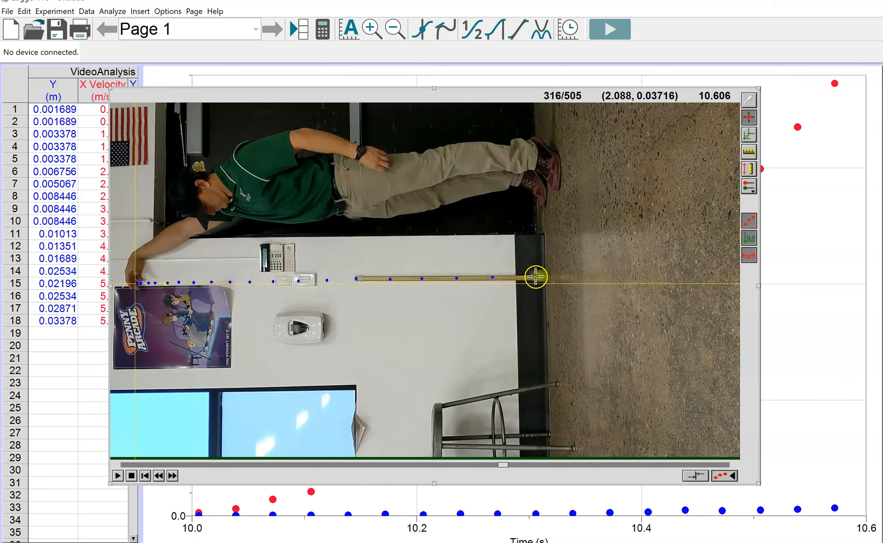
{"action": "left_click", "coordinate": [536, 277]}
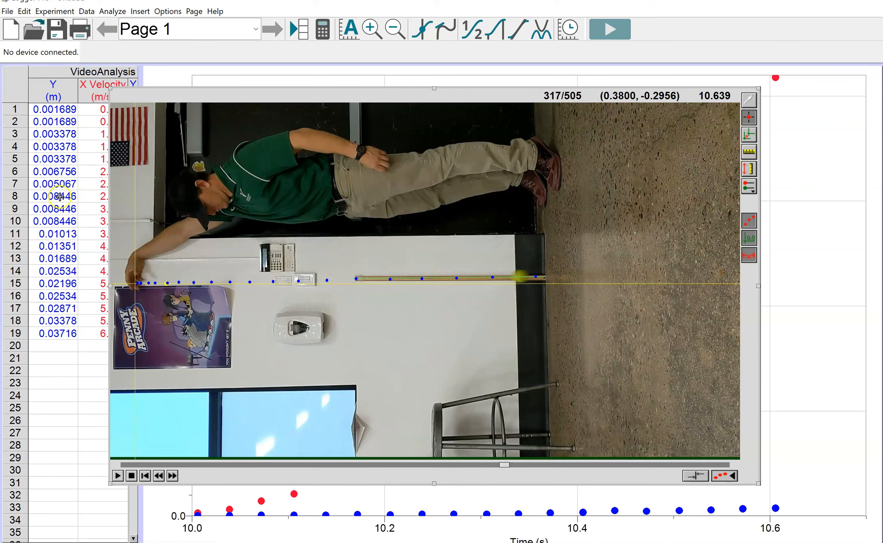
- Bring the graph in front of the movie with its time axis label in view, and plot only X against Time
{"action": "left_click", "coordinate": [802, 238]}
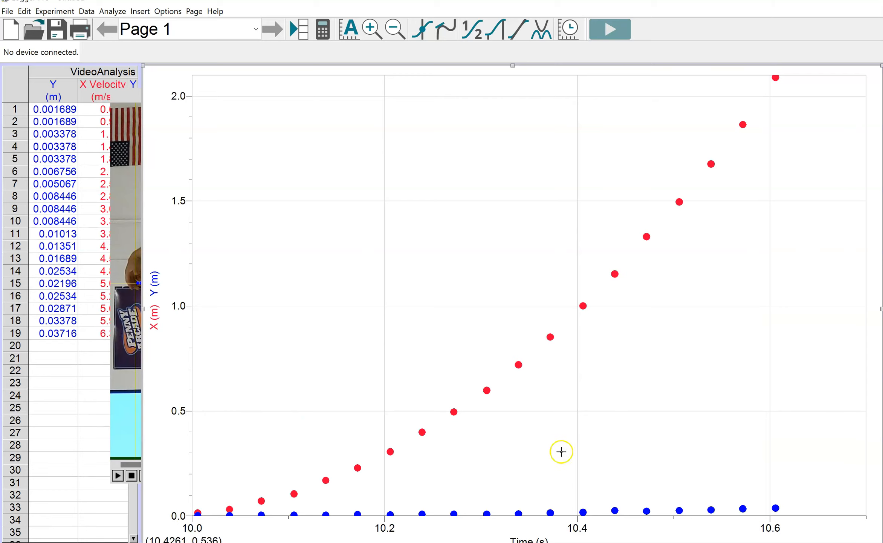
{"action": "left_click_drag", "start_coordinate": [512, 542], "coordinate": [513, 541]}
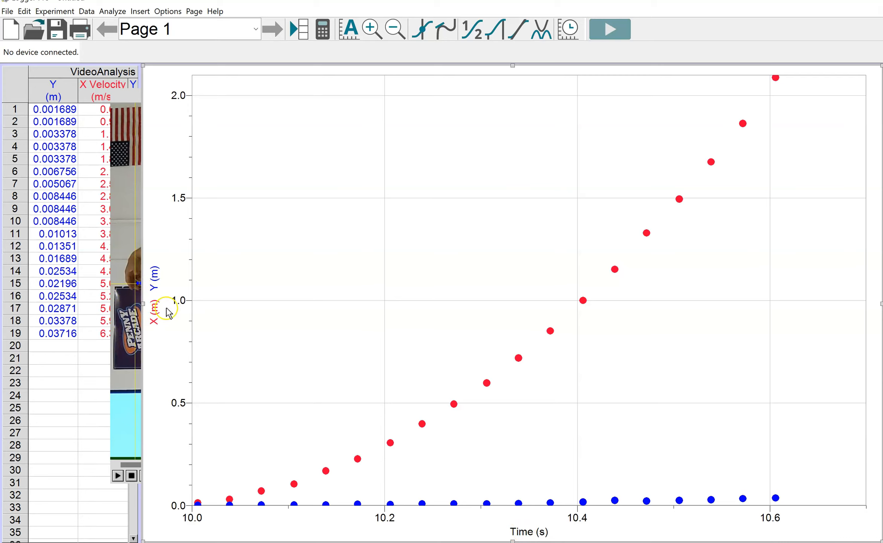
{"action": "left_click", "coordinate": [520, 532]}
{"action": "left_click", "coordinate": [495, 531]}
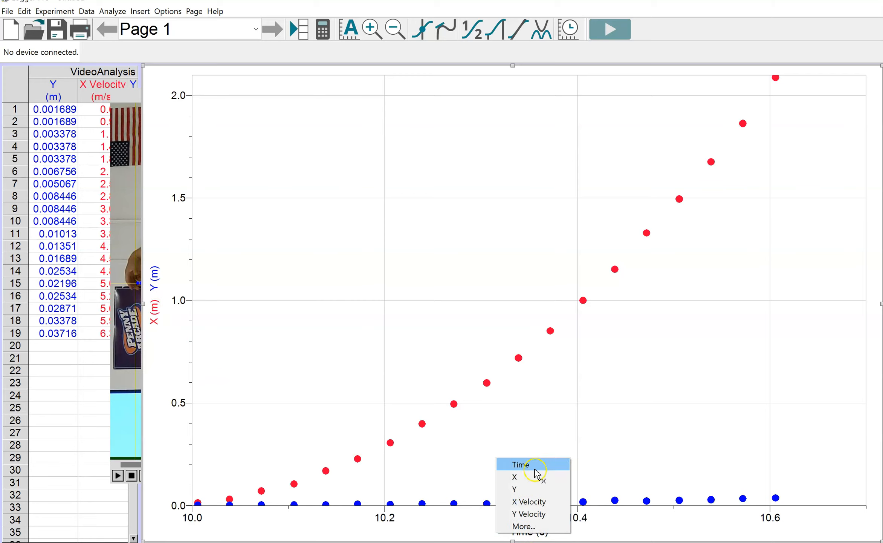
{"action": "left_click", "coordinate": [524, 464]}
{"action": "left_click", "coordinate": [153, 299]}
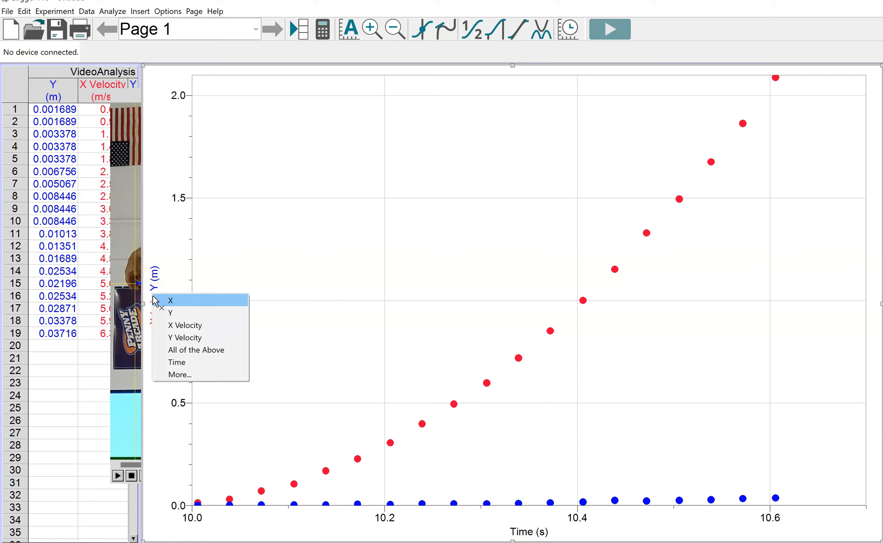
{"action": "left_click", "coordinate": [166, 301]}
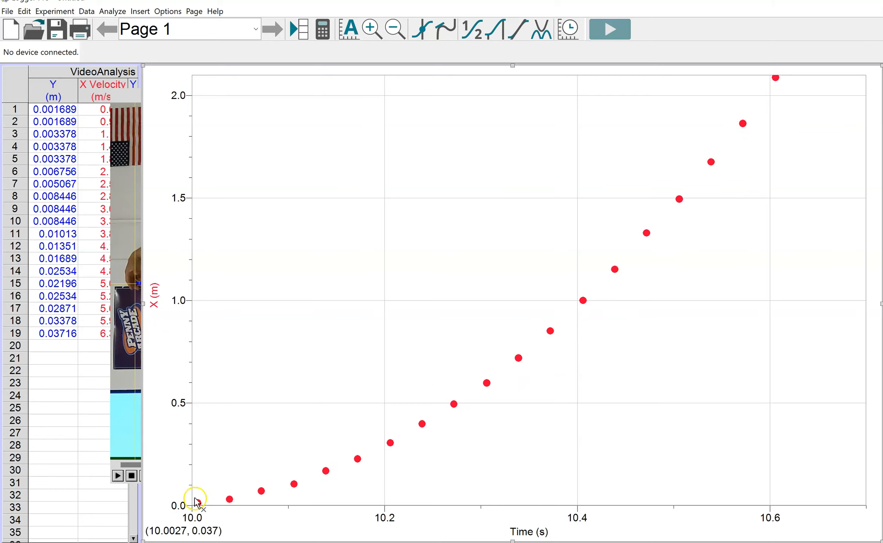
- Plot X Velocity against Time and apply a linear fit to all the data points
{"action": "left_click", "coordinate": [155, 297]}
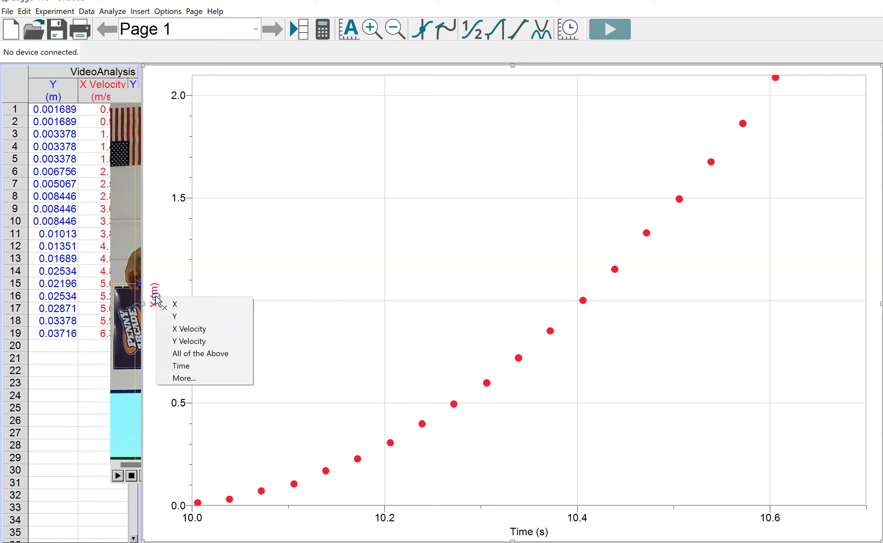
{"action": "left_click", "coordinate": [194, 331]}
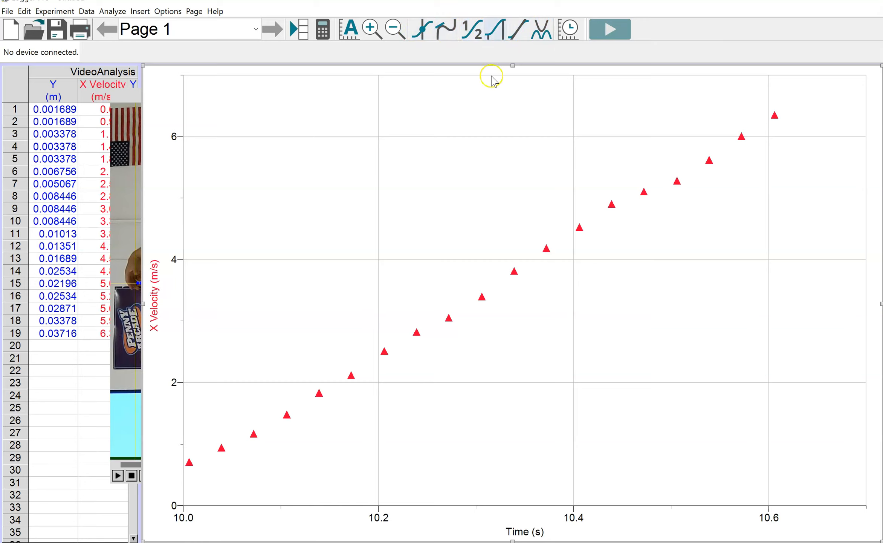
{"action": "left_click", "coordinate": [520, 32]}
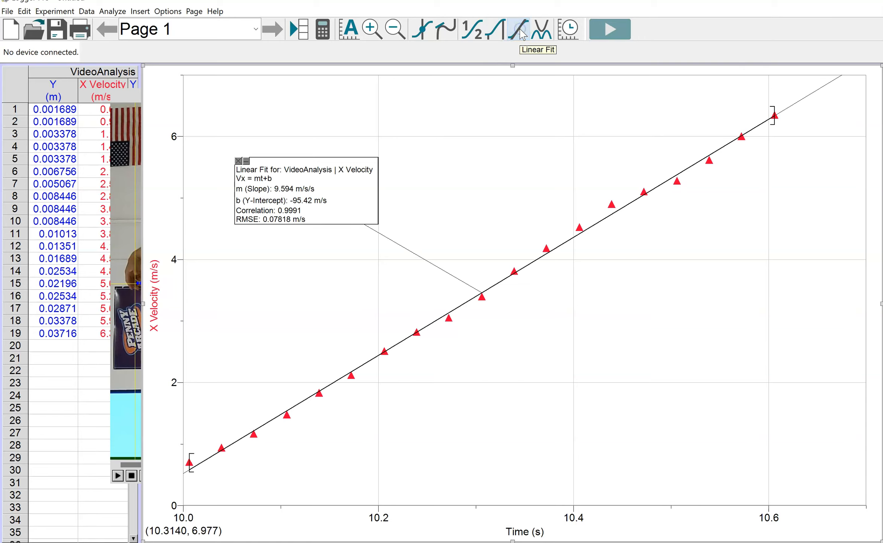